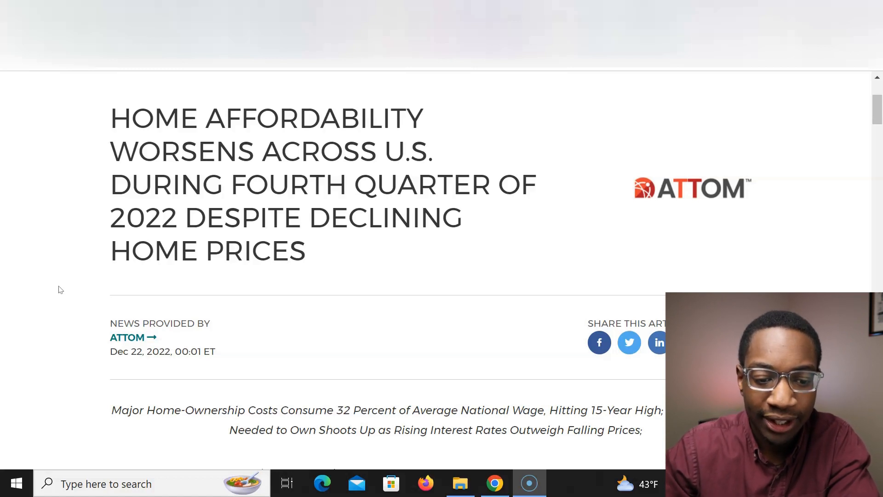
Read the opening of the ATTOM article on fourth-quarter 2022 home affordability, highlighting the key phrases about affordability across counties.
{"action": "scroll", "coordinate": [60, 289], "scroll_direction": "down", "scroll_amount": 1}
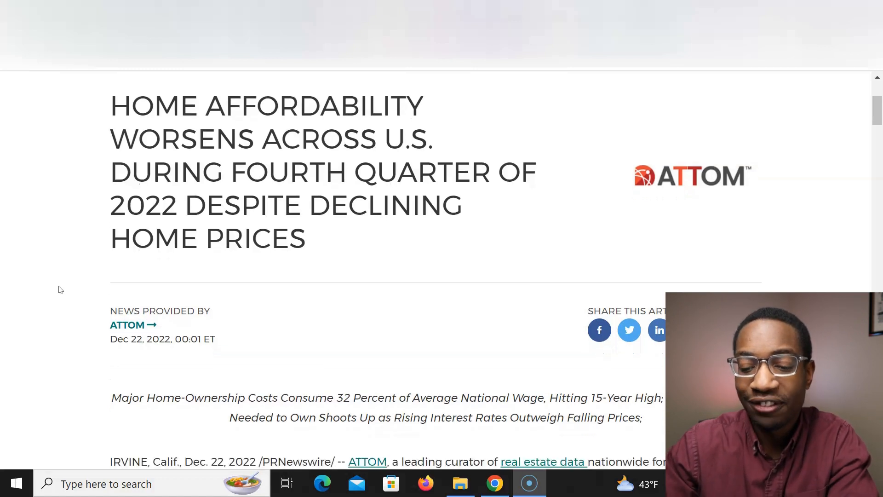
{"action": "scroll", "coordinate": [60, 290], "scroll_direction": "down", "scroll_amount": 1}
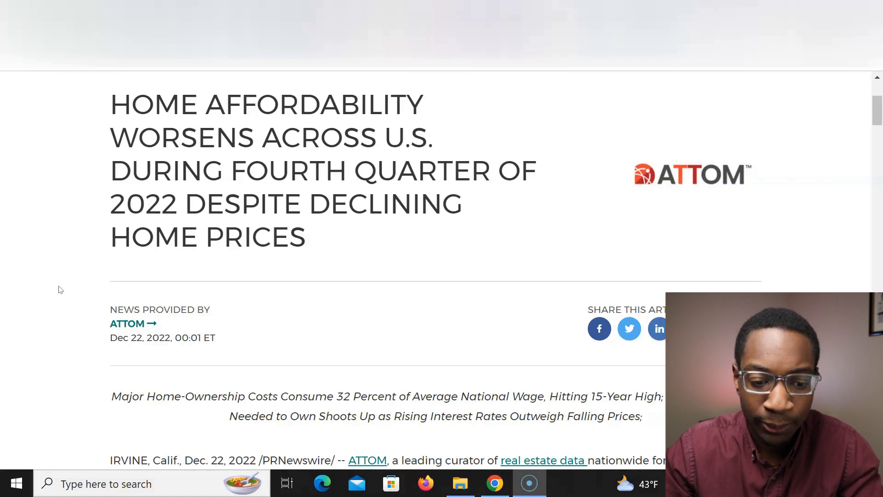
{"action": "scroll", "coordinate": [60, 289], "scroll_direction": "down", "scroll_amount": 1}
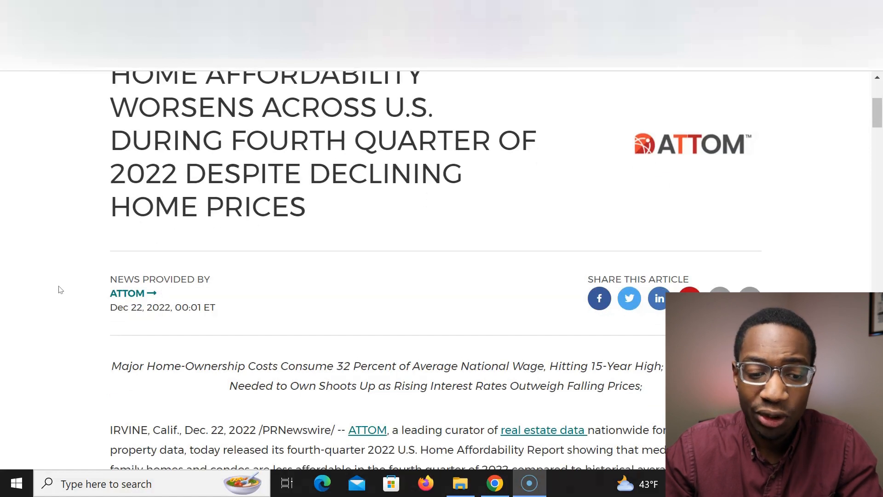
{"action": "scroll", "coordinate": [60, 290], "scroll_direction": "up", "scroll_amount": 1}
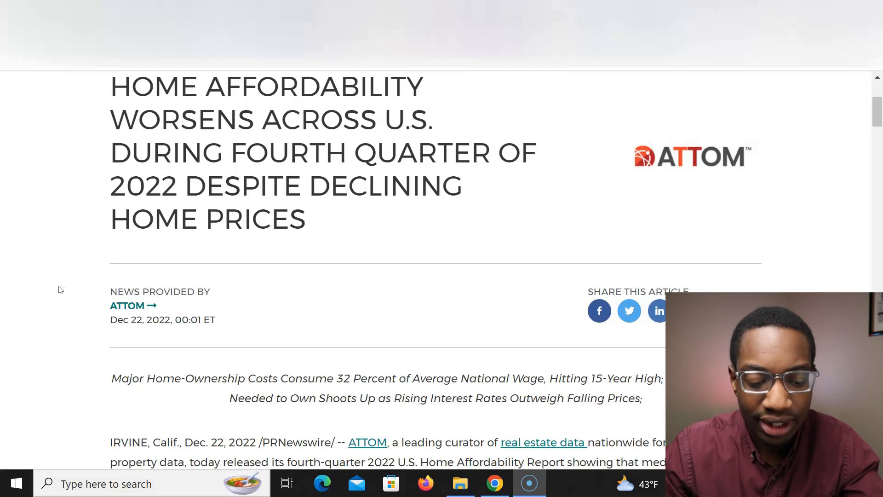
{"action": "scroll", "coordinate": [60, 288], "scroll_direction": "down", "scroll_amount": 4}
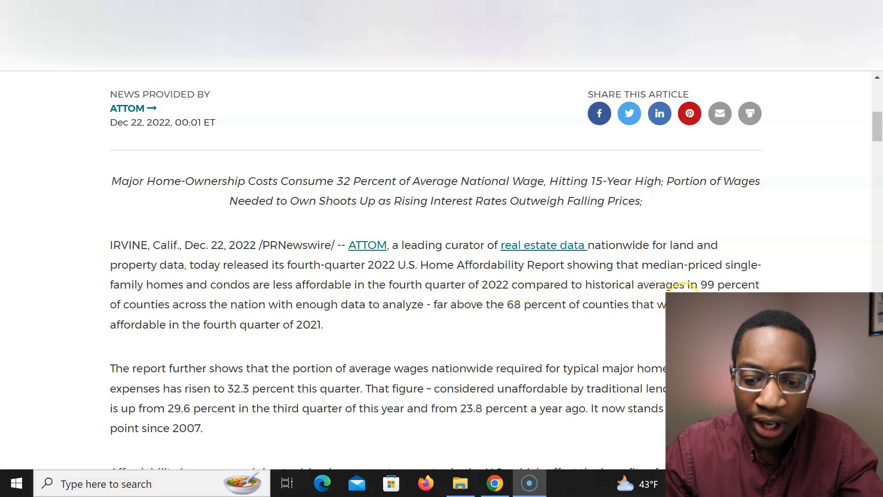
{"action": "left_click_drag", "start_coordinate": [701, 286], "coordinate": [736, 305]}
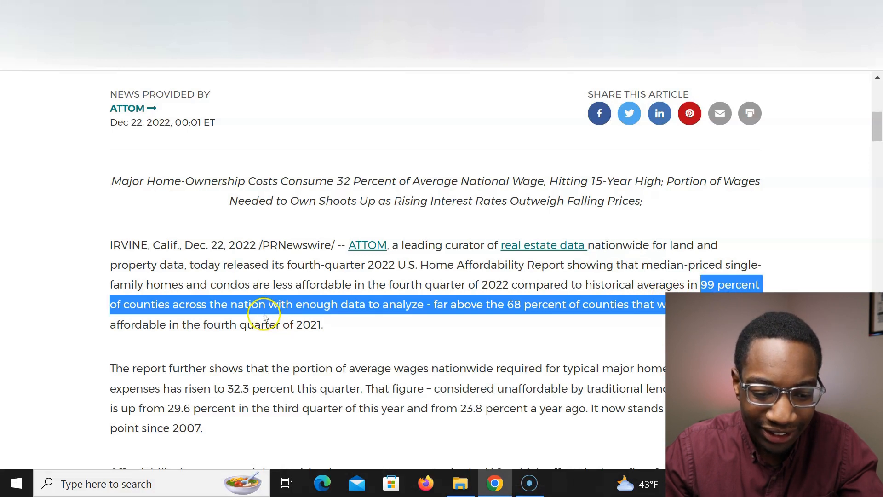
{"action": "left_click", "coordinate": [301, 309]}
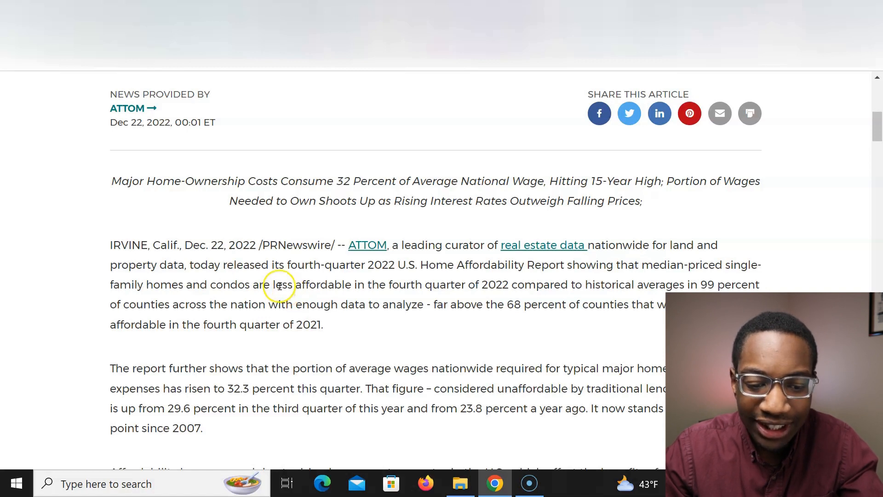
{"action": "left_click_drag", "start_coordinate": [275, 284], "coordinate": [354, 285]}
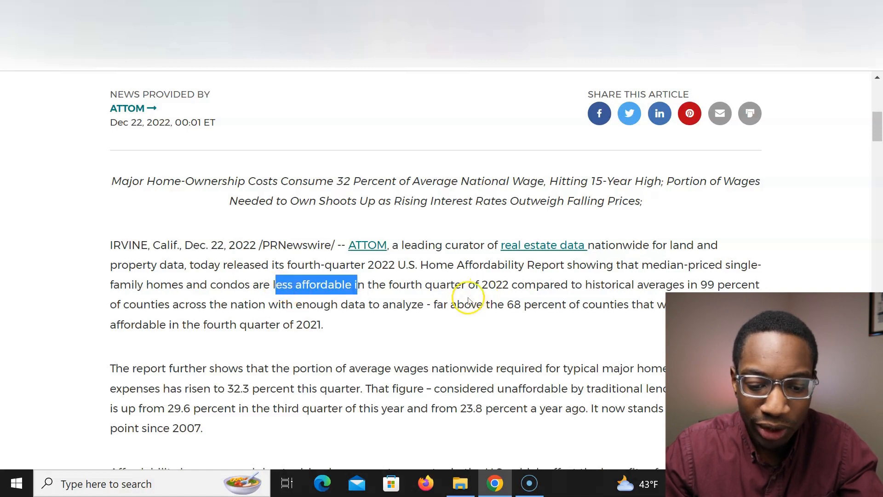
{"action": "left_click", "coordinate": [477, 306]}
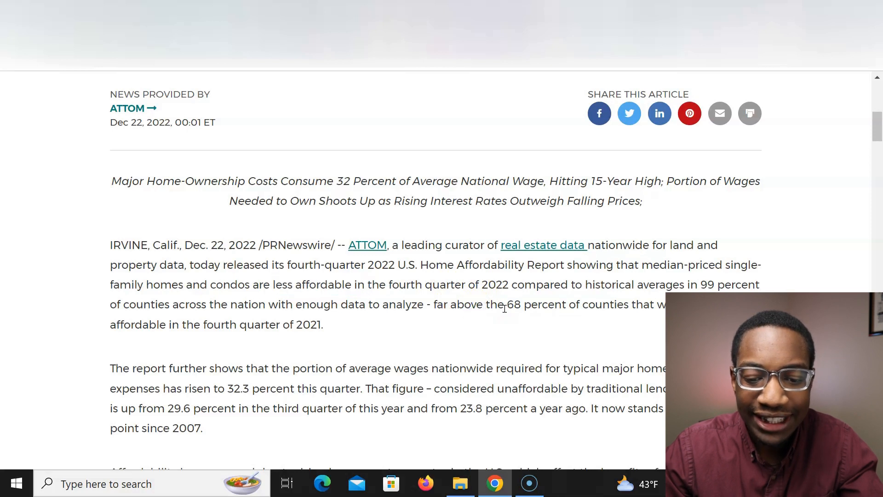
{"action": "left_click_drag", "start_coordinate": [505, 307], "coordinate": [509, 307]}
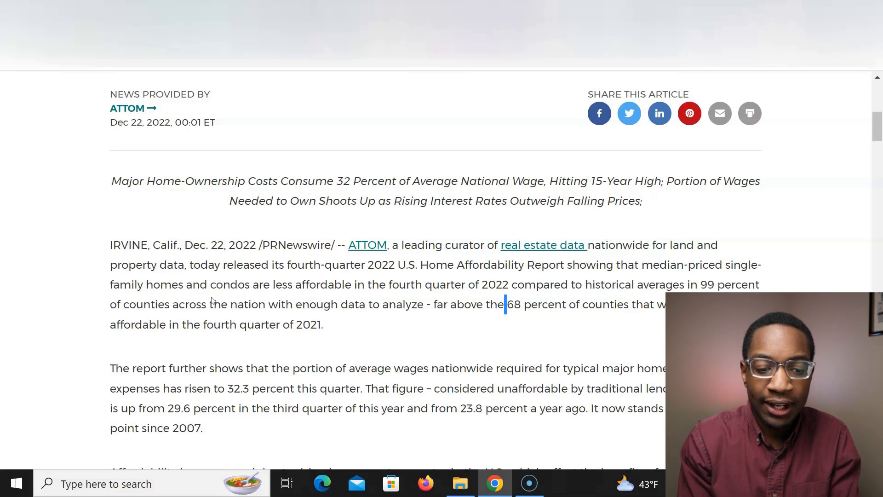
{"action": "scroll", "coordinate": [211, 299], "scroll_direction": "up", "scroll_amount": 2}
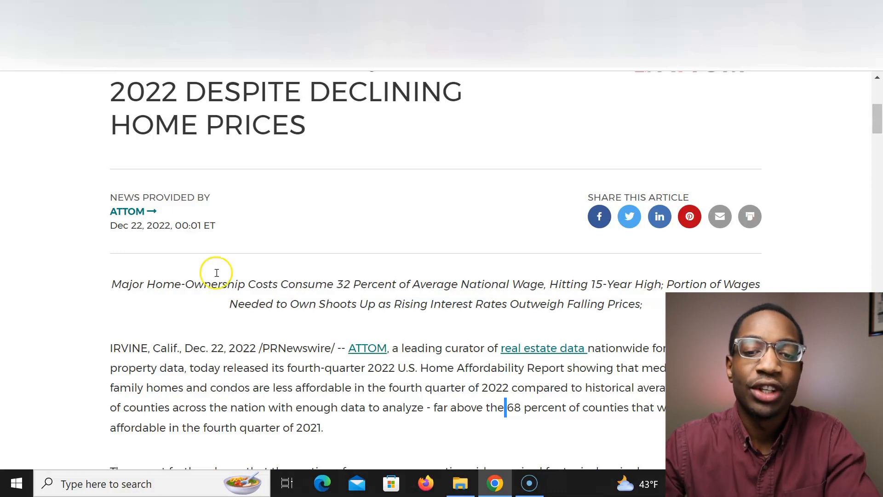
Switch to the PropStream property search for Nashville, TN and review the quick list choices in the search filter.
{"action": "left_click", "coordinate": [657, 13]}
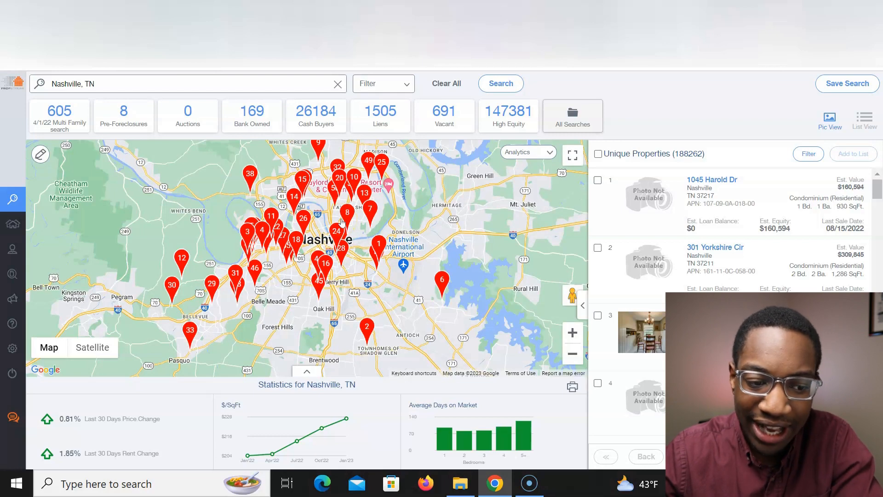
{"action": "left_click", "coordinate": [405, 87]}
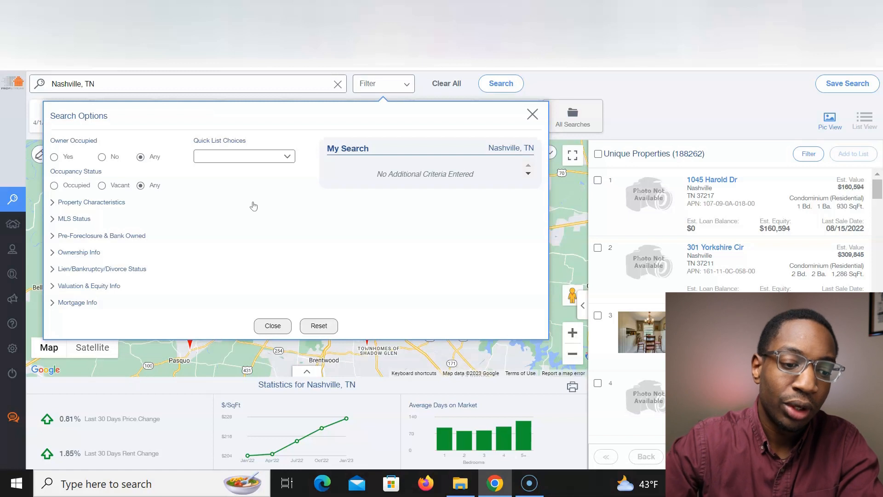
{"action": "left_click", "coordinate": [253, 195]}
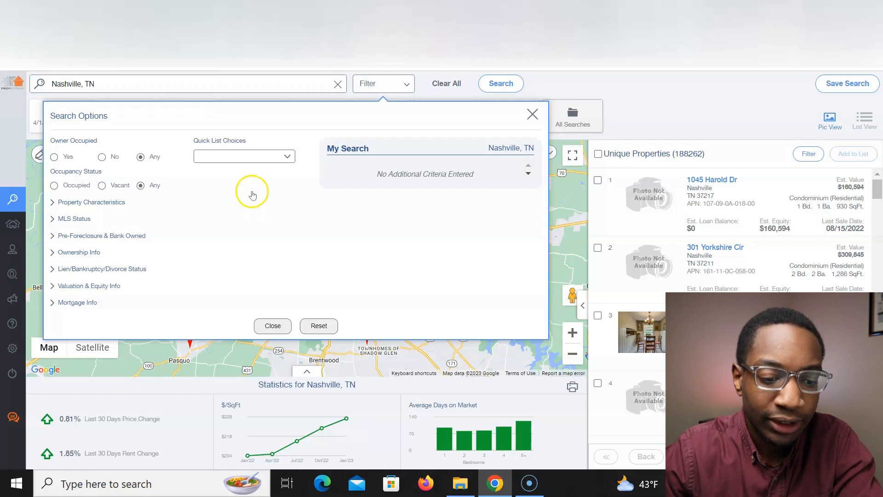
{"action": "left_click", "coordinate": [286, 157]}
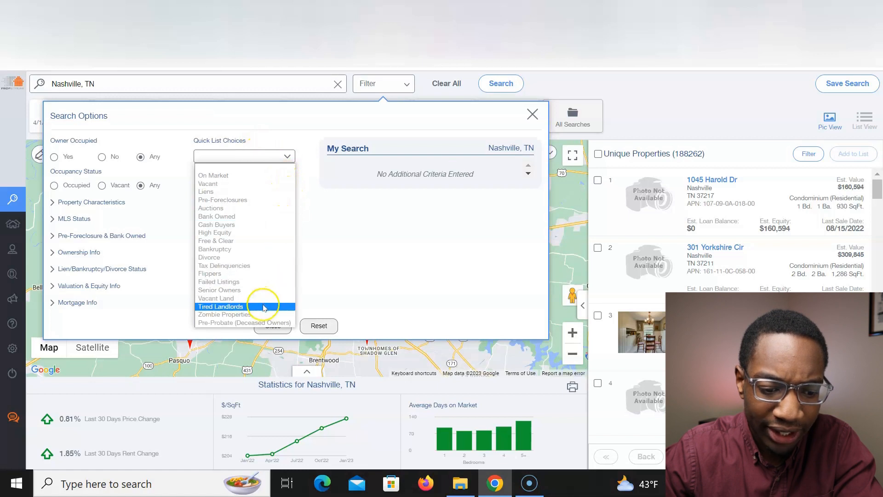
{"action": "left_click", "coordinate": [367, 215]}
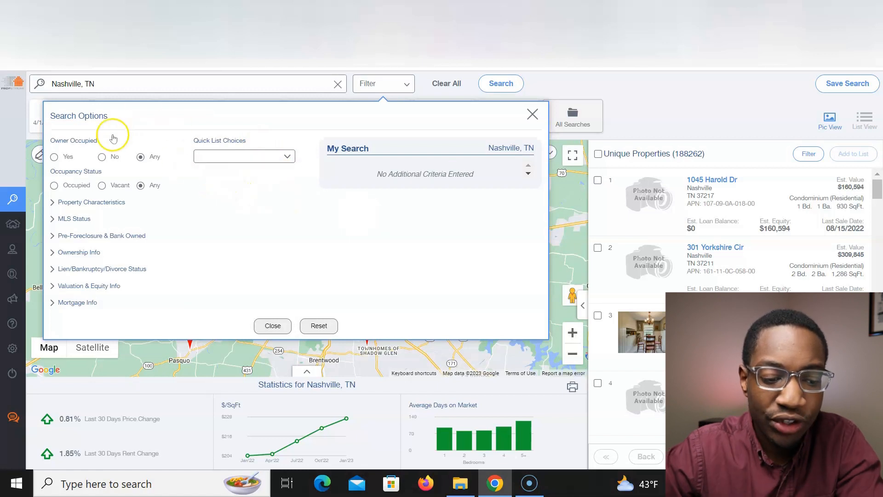
Filter the Nashville properties with Owner Occupied set to No and Occupancy Status set to Vacant.
{"action": "left_click", "coordinate": [101, 157]}
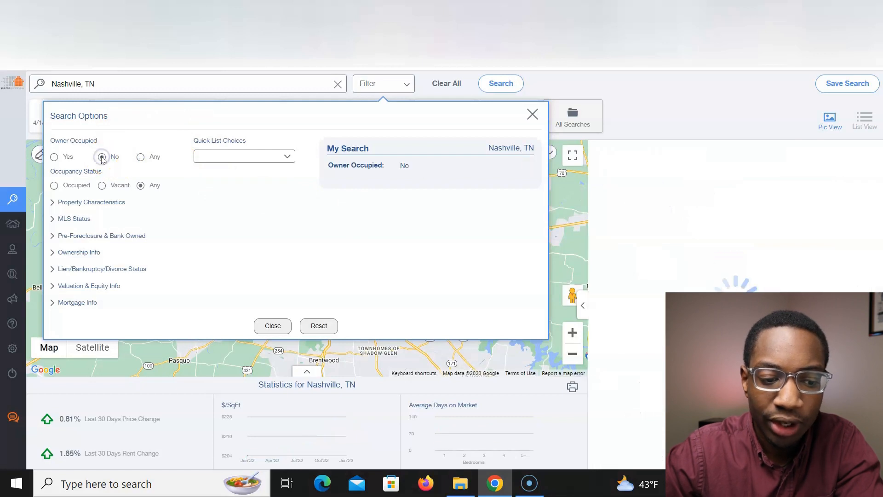
{"action": "left_click", "coordinate": [103, 187]}
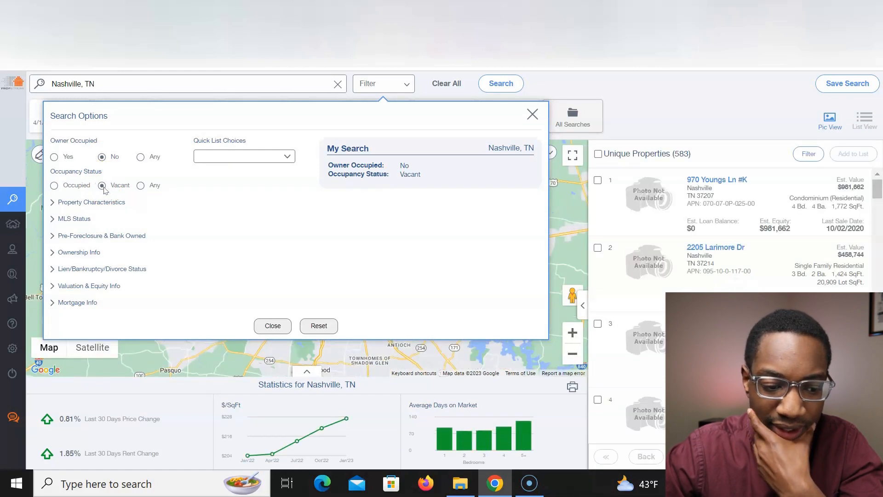
Set the minimum years of ownership to 4 in the ownership criteria and collapse that section.
{"action": "left_click", "coordinate": [94, 252]}
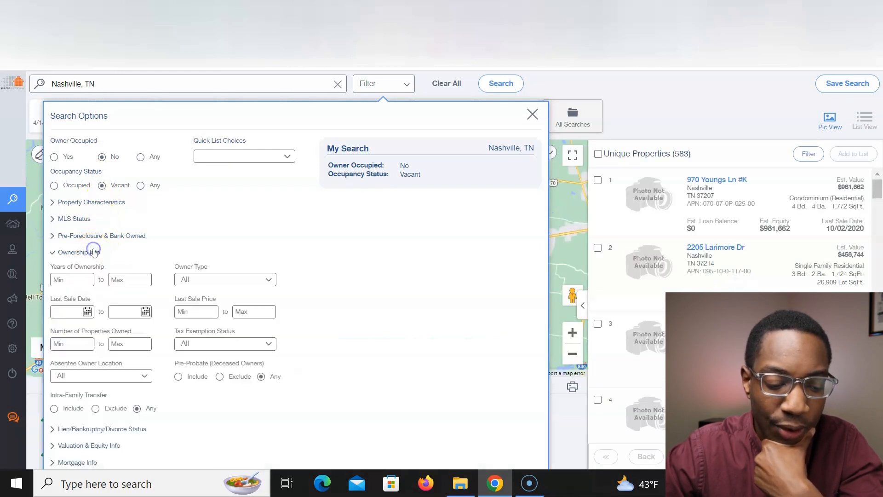
{"action": "left_click", "coordinate": [82, 275]}
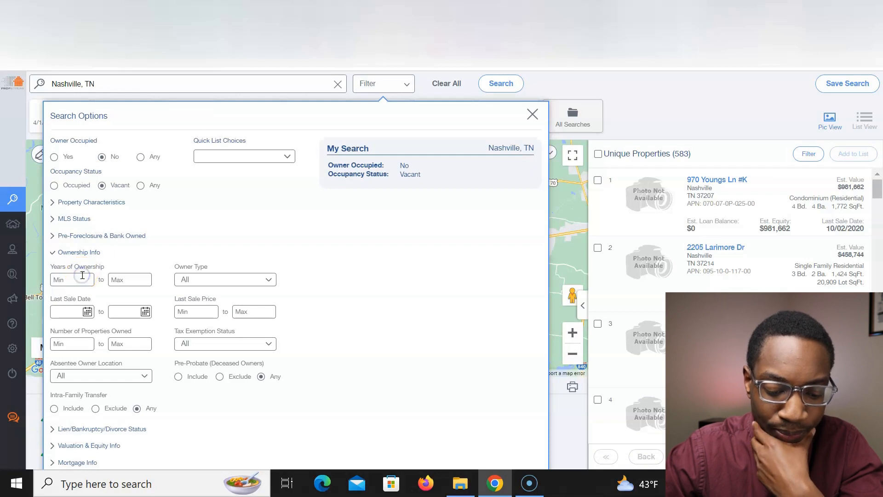
{"action": "type", "text": "4"}
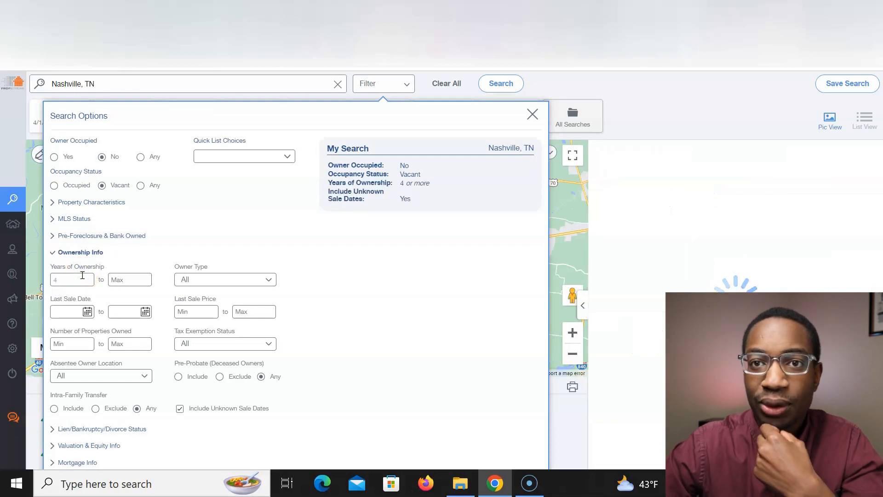
{"action": "left_click", "coordinate": [156, 261]}
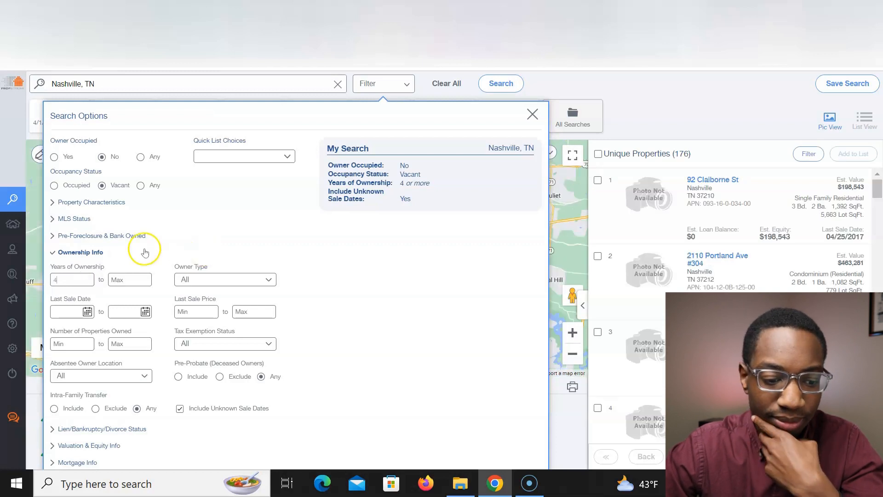
{"action": "left_click", "coordinate": [100, 248]}
{"action": "left_click", "coordinate": [91, 252]}
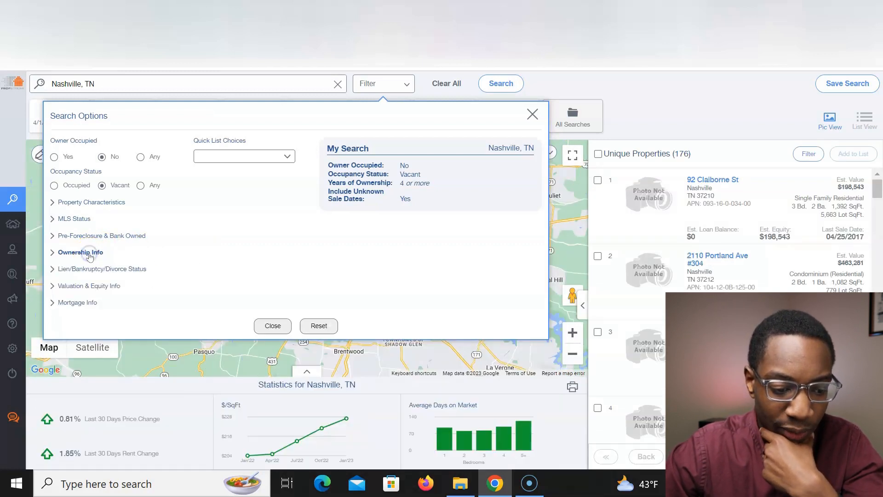
Set the minimum estimated equity to 30% in the valuation and equity criteria.
{"action": "left_click", "coordinate": [104, 286]}
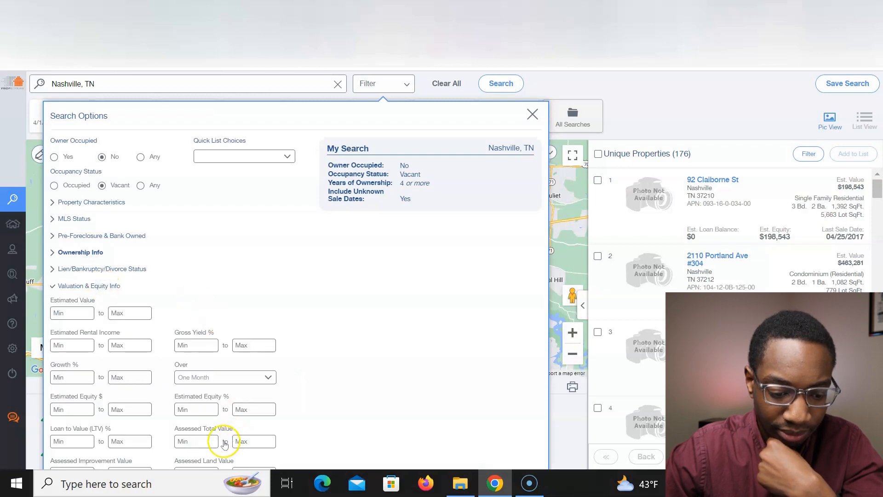
{"action": "left_click", "coordinate": [207, 408]}
{"action": "type", "text": "3"}
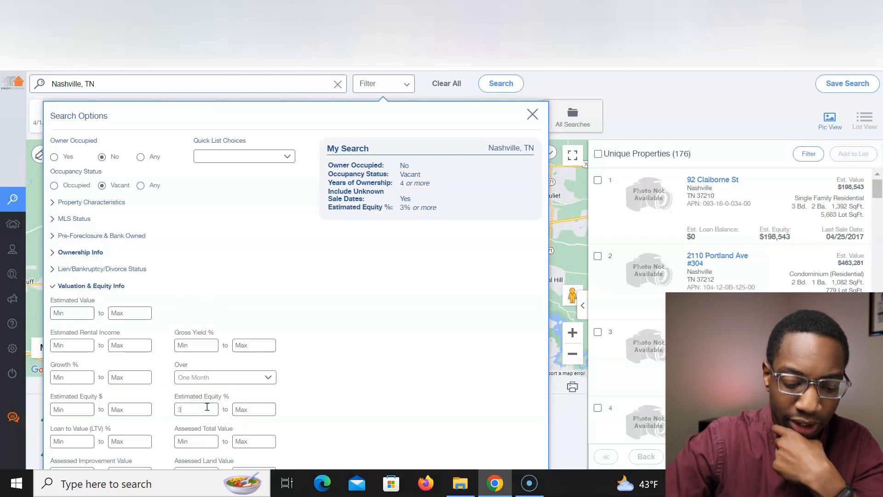
{"action": "type", "text": "0"}
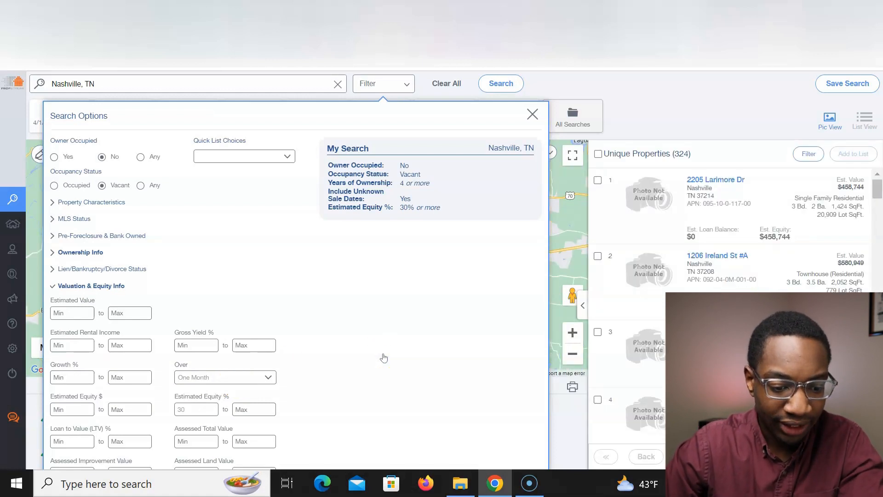
{"action": "left_click", "coordinate": [357, 351]}
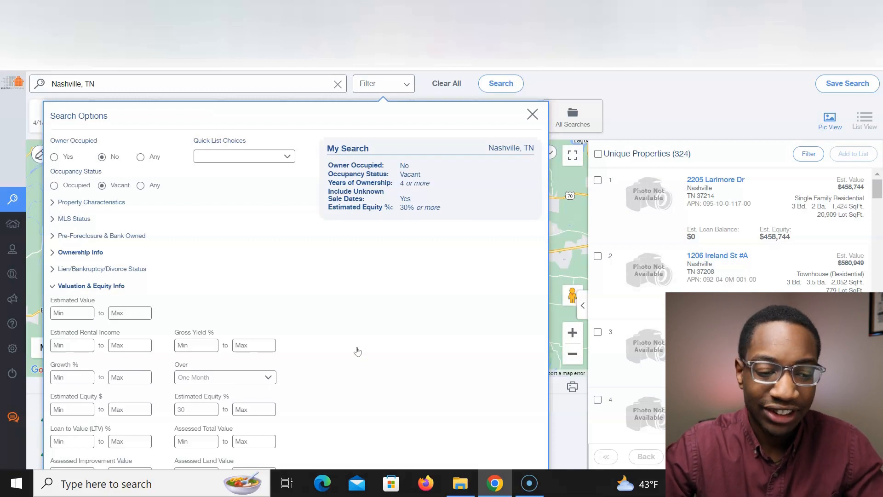
Set Occupancy Status to Any and raise the minimum estimated equity to 70%.
{"action": "left_click", "coordinate": [140, 185]}
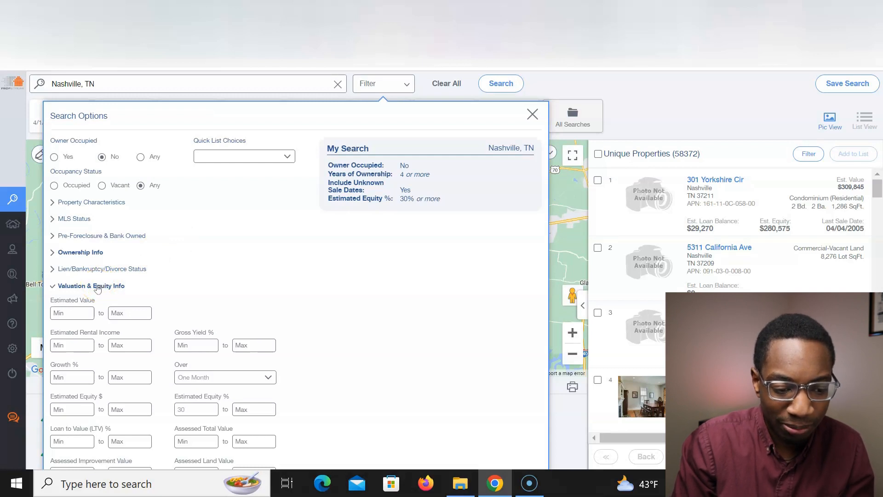
{"action": "double_click", "coordinate": [201, 413]}
{"action": "type", "text": "70"}
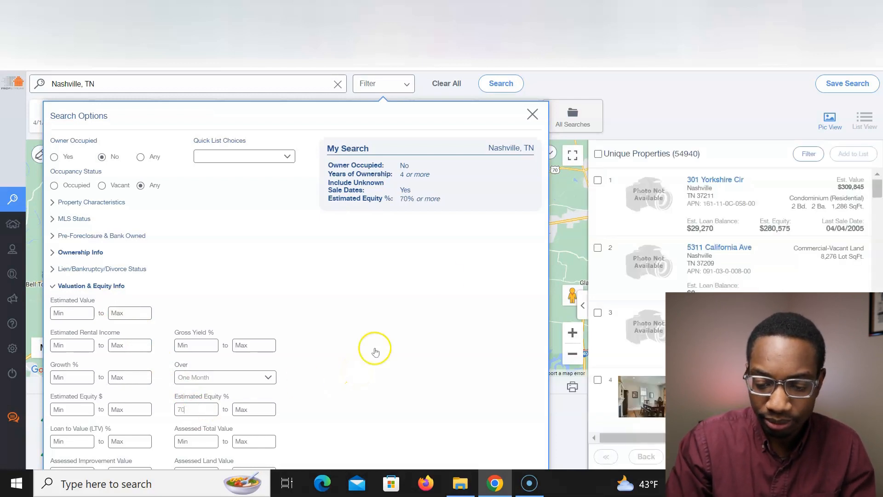
{"action": "left_click", "coordinate": [118, 288]}
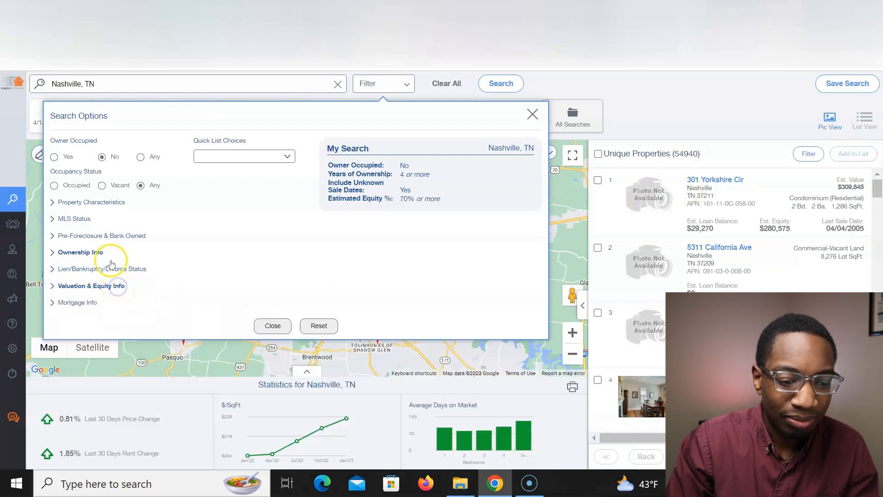
Set the minimum years of ownership to 10 and limit the owner type to Individual.
{"action": "left_click", "coordinate": [89, 255]}
{"action": "double_click", "coordinate": [76, 281]}
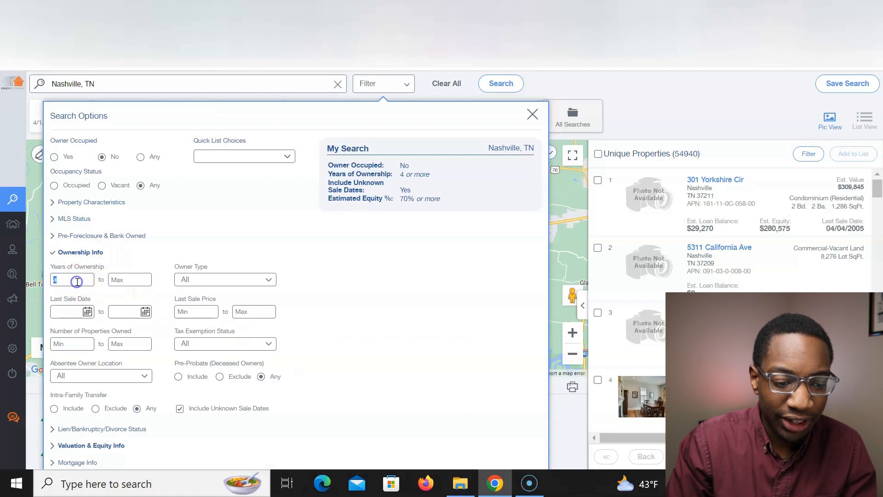
{"action": "type", "text": "10"}
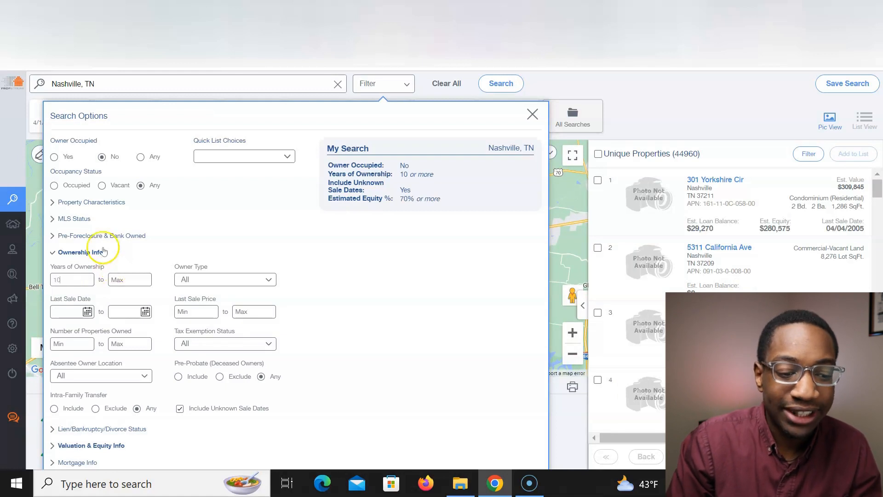
{"action": "left_click", "coordinate": [252, 282]}
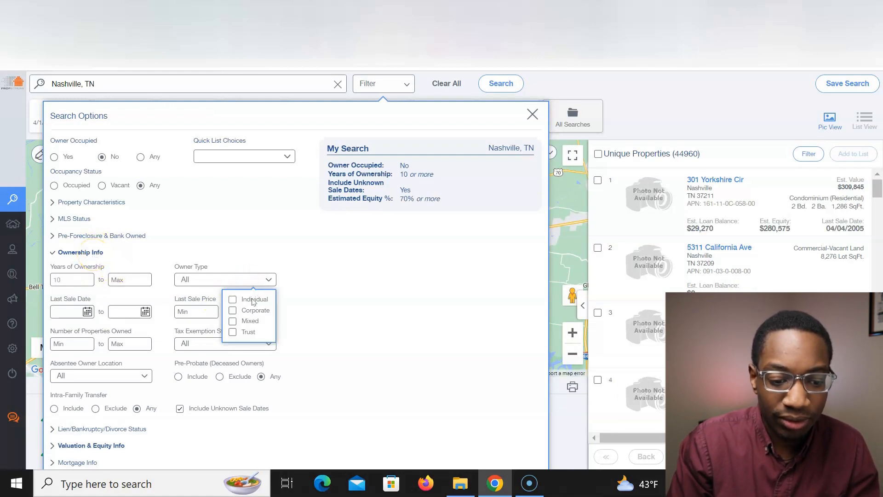
{"action": "left_click", "coordinate": [253, 299]}
{"action": "left_click", "coordinate": [117, 257]}
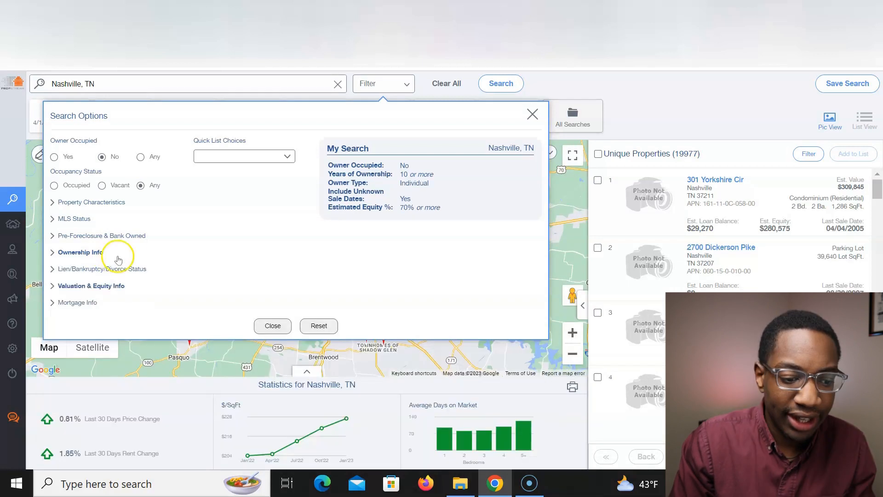
Limit the property types to Single Family, Condo/Townhouse, Multi-Family 2-4 and Multi-Family 5+, and close the search options.
{"action": "left_click", "coordinate": [113, 207]}
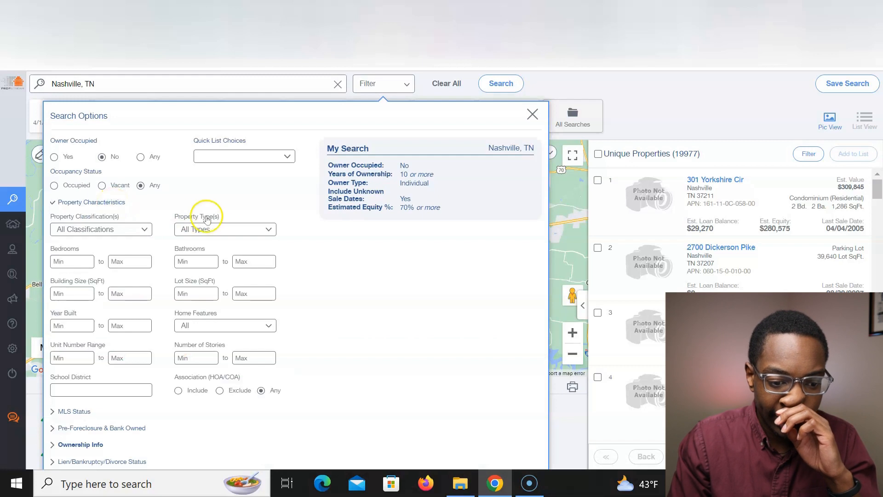
{"action": "left_click", "coordinate": [212, 228]}
{"action": "left_click", "coordinate": [161, 266]}
{"action": "left_click", "coordinate": [162, 278]}
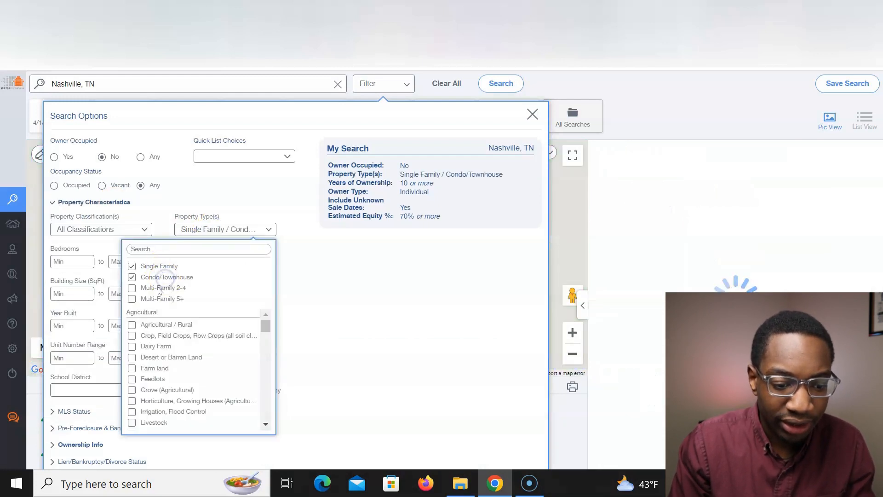
{"action": "left_click", "coordinate": [159, 288]}
{"action": "left_click", "coordinate": [150, 300]}
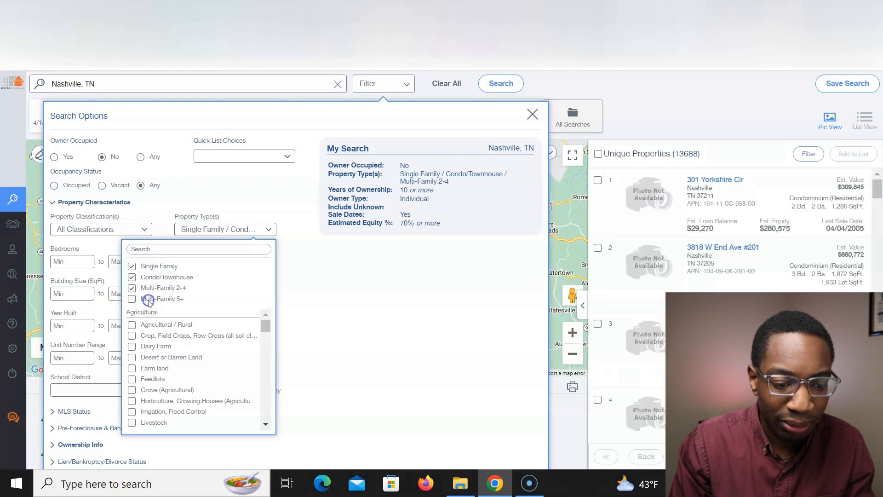
{"action": "left_click", "coordinate": [331, 298]}
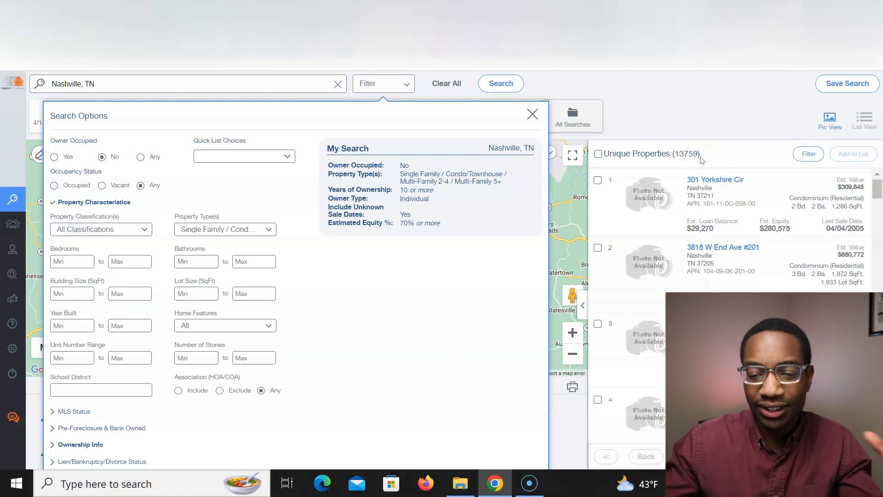
{"action": "left_click", "coordinate": [533, 115]}
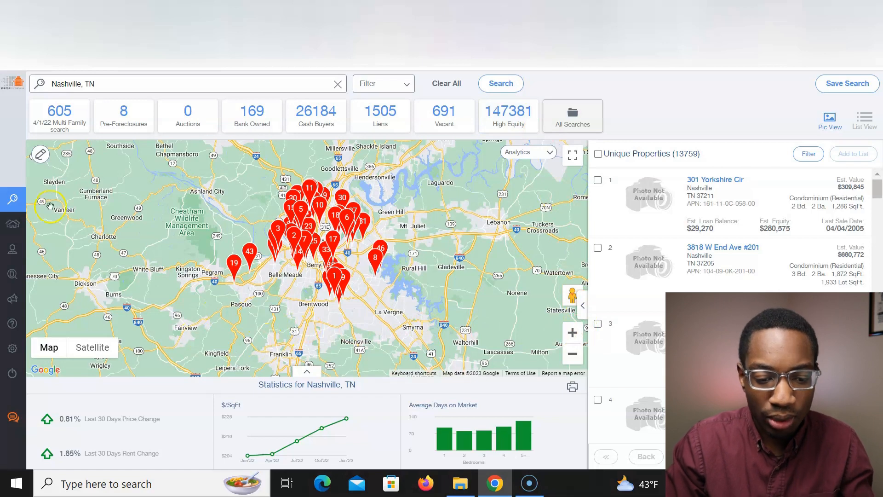
Draw a four-sided search area on the map around Brentwood, south of Nashville, and run the search within it.
{"action": "left_click", "coordinate": [42, 157]}
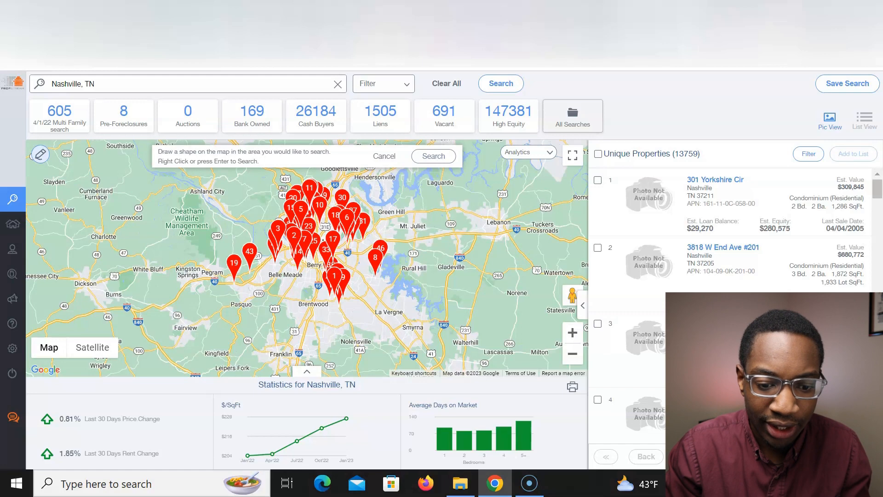
{"action": "left_click", "coordinate": [299, 286]}
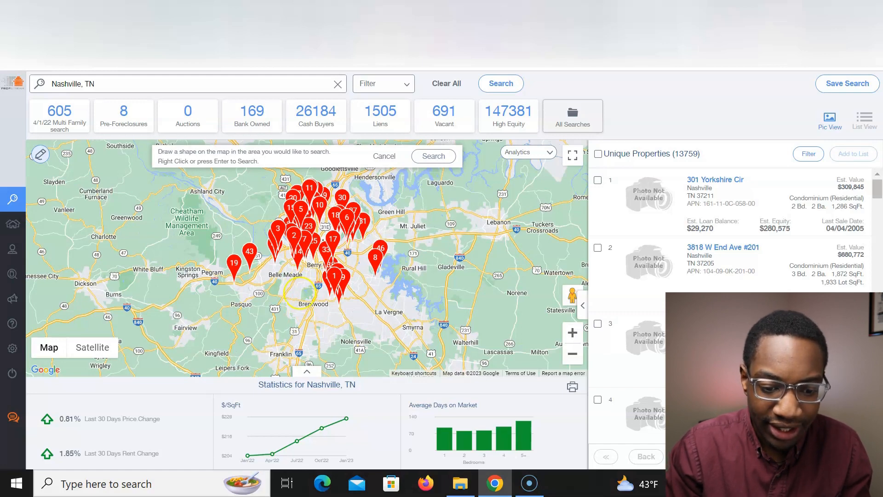
{"action": "left_click", "coordinate": [289, 289]}
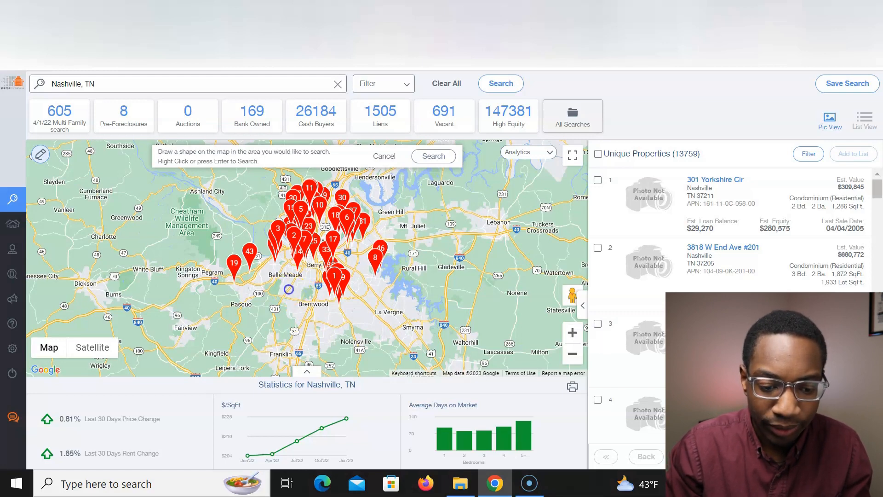
{"action": "left_click", "coordinate": [287, 317]}
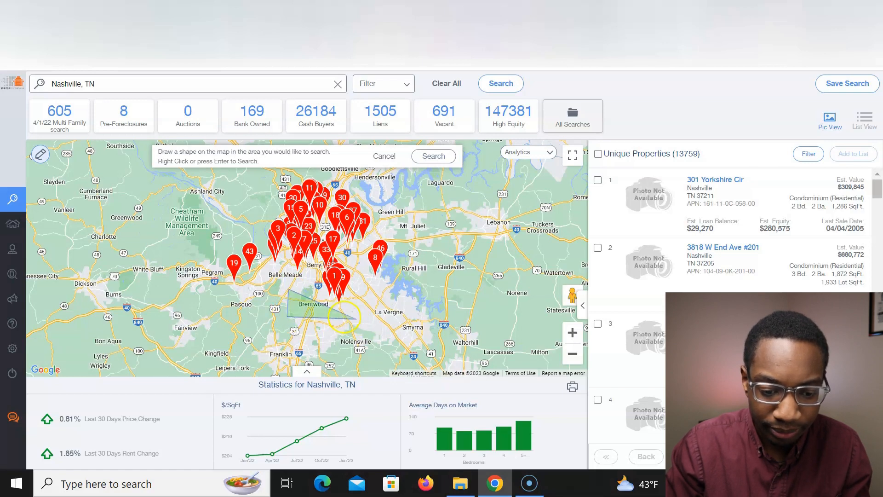
{"action": "left_click", "coordinate": [344, 316]}
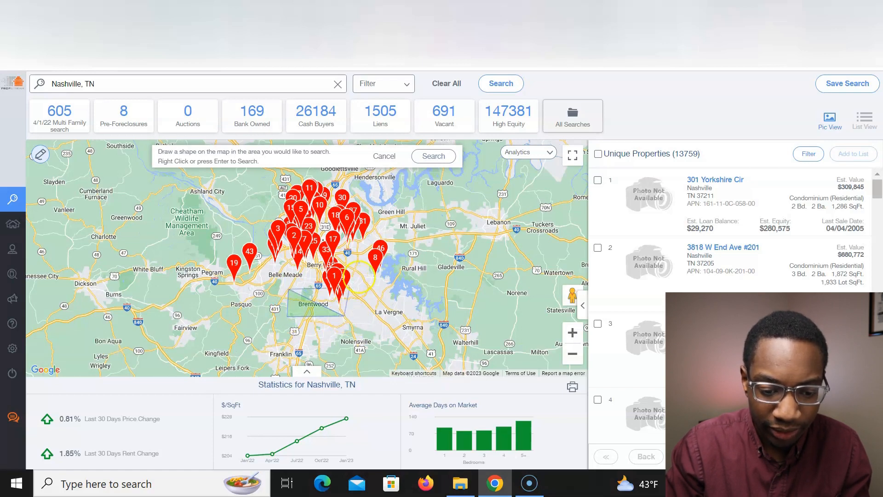
{"action": "left_click", "coordinate": [359, 277]}
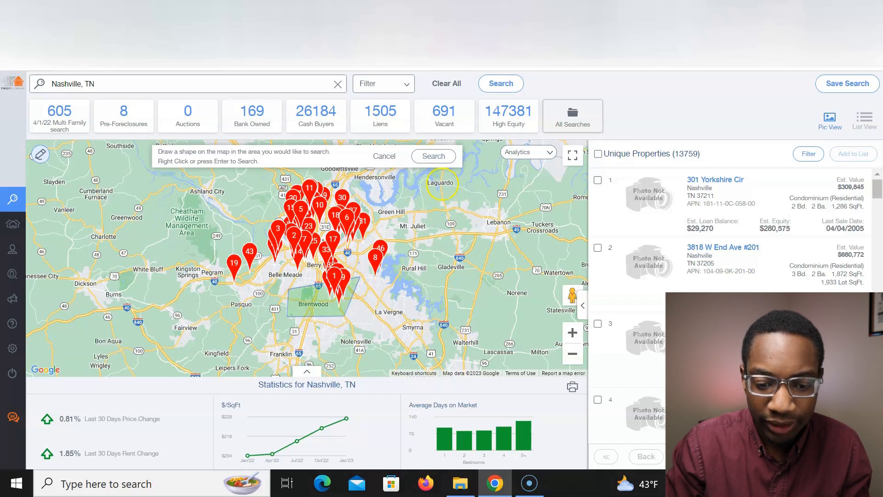
{"action": "left_click", "coordinate": [436, 158]}
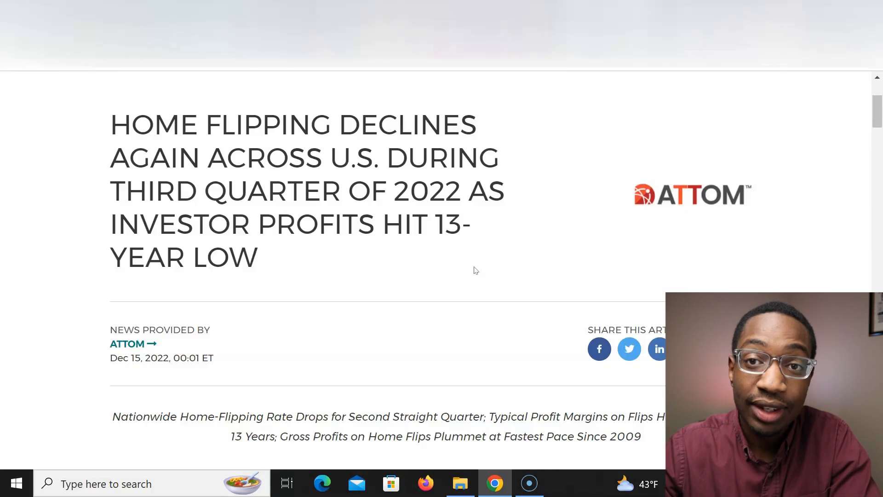
Read the headline and opening of the ATTOM press release on third-quarter 2022 home flipping.
{"action": "scroll", "coordinate": [476, 270], "scroll_direction": "down", "scroll_amount": 3}
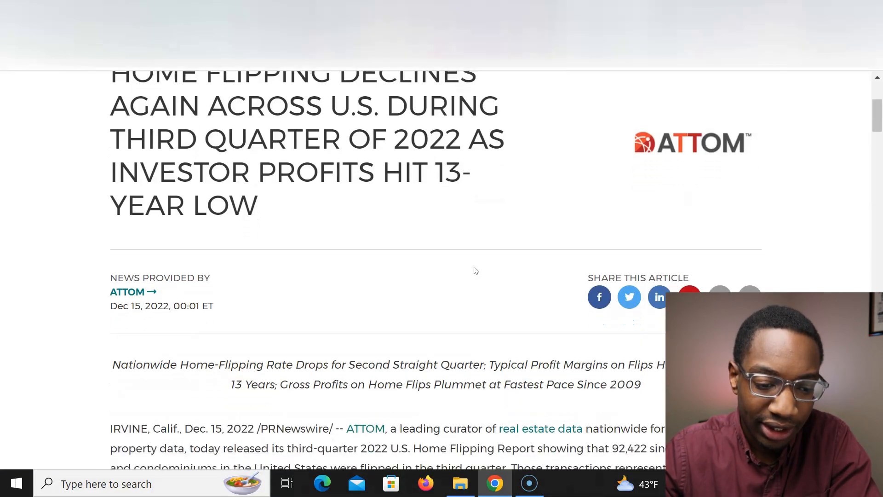
{"action": "scroll", "coordinate": [476, 271], "scroll_direction": "up", "scroll_amount": 2}
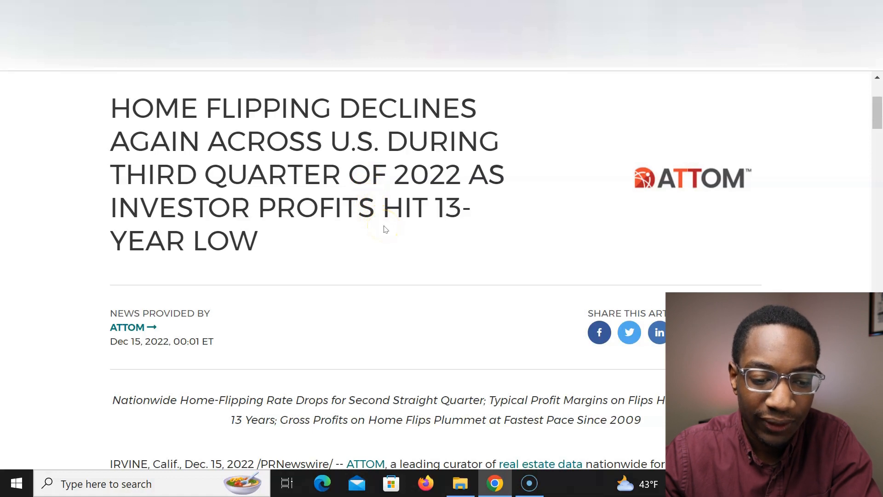
{"action": "scroll", "coordinate": [386, 230], "scroll_direction": "down", "scroll_amount": 1}
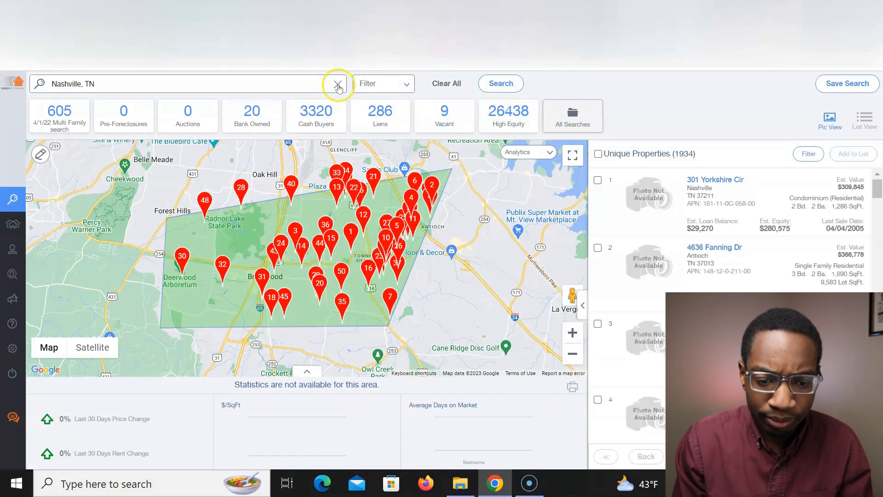
Remove the Owner Occupied criterion from the shape search and close the search options.
{"action": "left_click", "coordinate": [407, 86]}
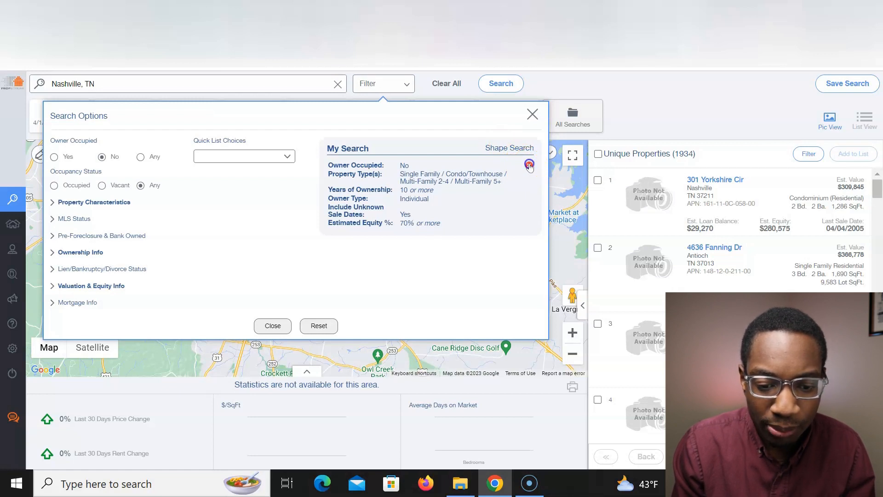
{"action": "left_click", "coordinate": [529, 166]}
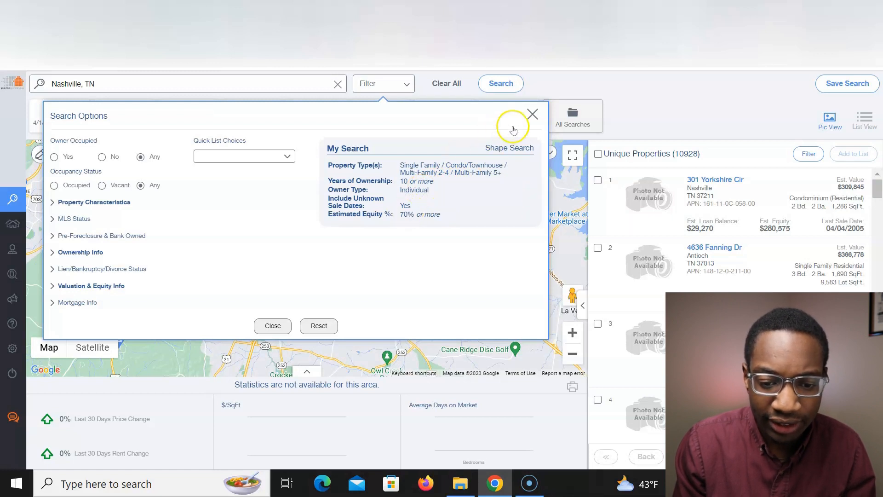
{"action": "left_click", "coordinate": [532, 114]}
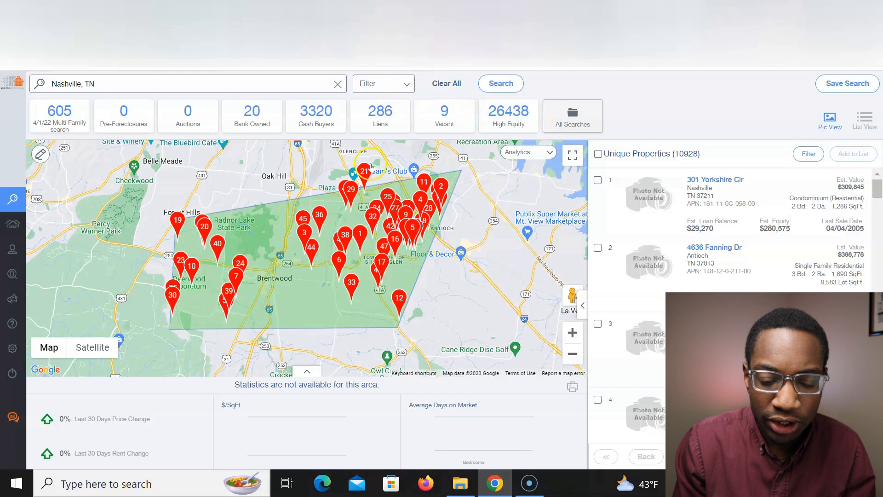
Set the minimum estimated value to $70,000 in the valuation and equity criteria.
{"action": "left_click", "coordinate": [390, 85]}
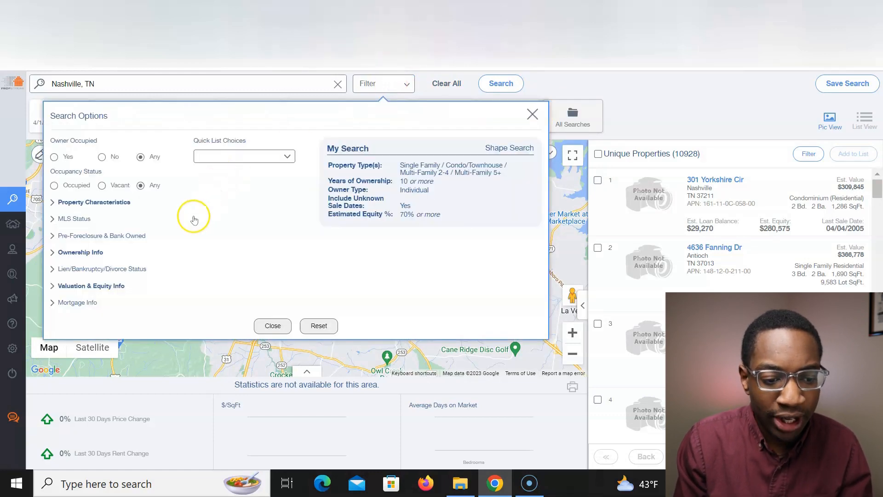
{"action": "left_click", "coordinate": [115, 288]}
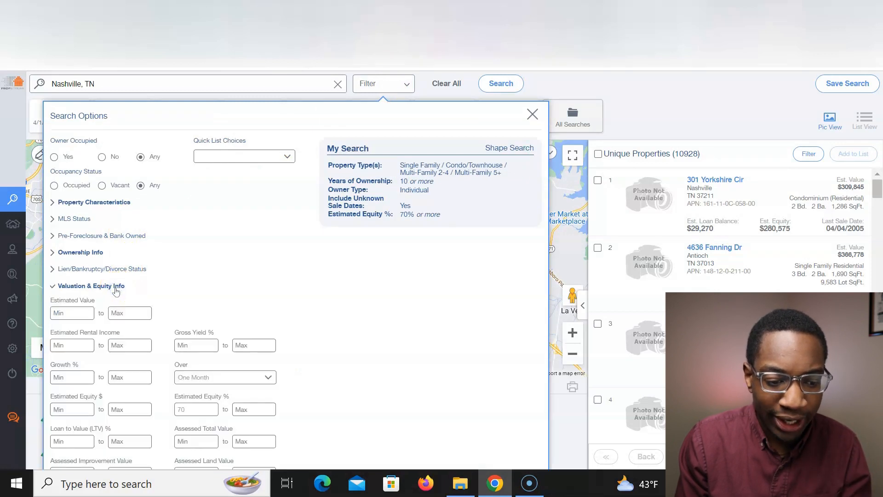
{"action": "left_click", "coordinate": [79, 310]}
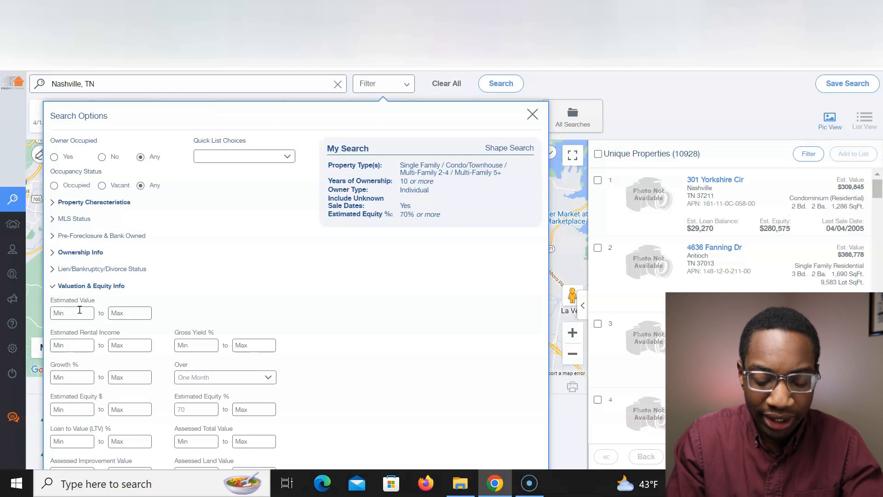
{"action": "type", "text": "700000"}
{"action": "left_click", "coordinate": [193, 302]}
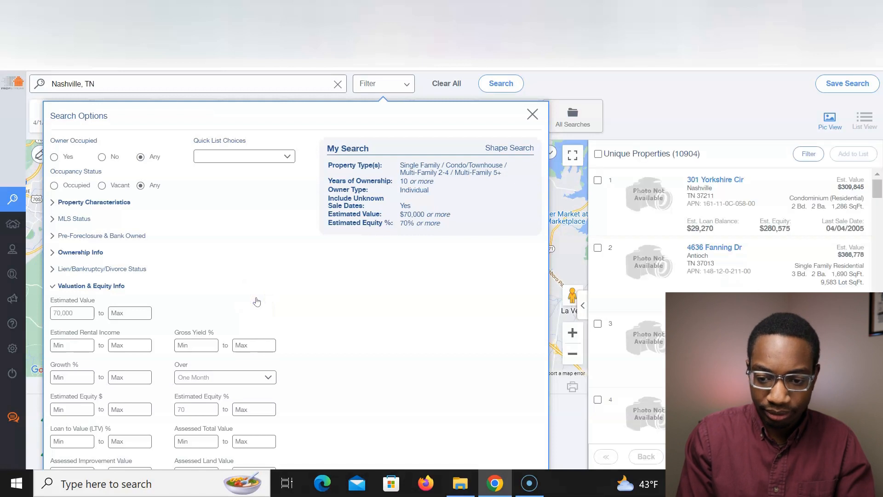
Set the maximum estimated value to $200,000.
{"action": "left_click", "coordinate": [128, 314]}
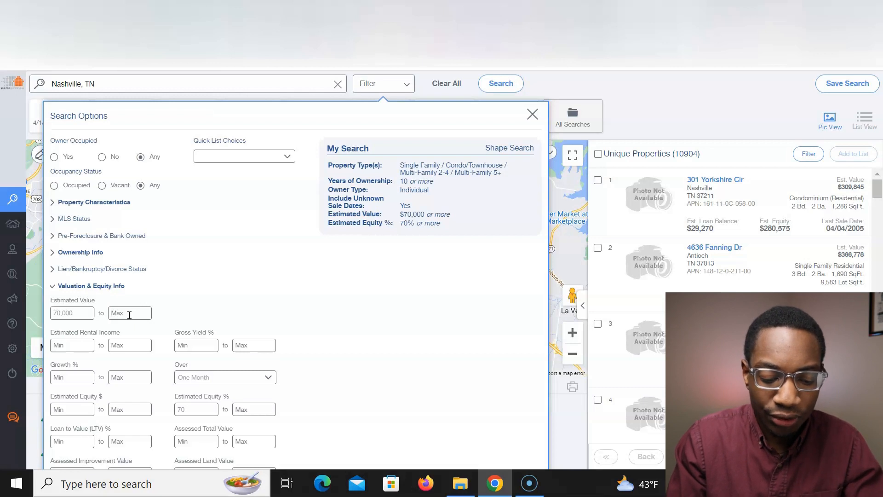
{"action": "type", "text": "2"}
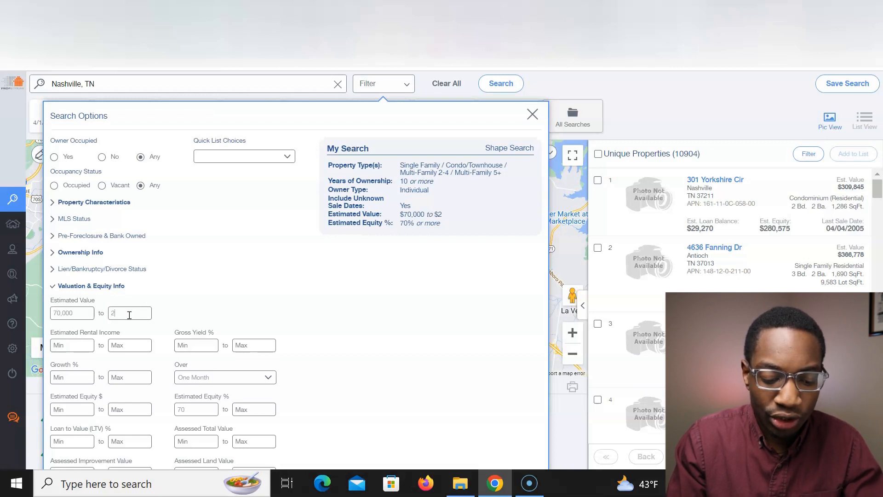
{"action": "type", "text": "00,000"}
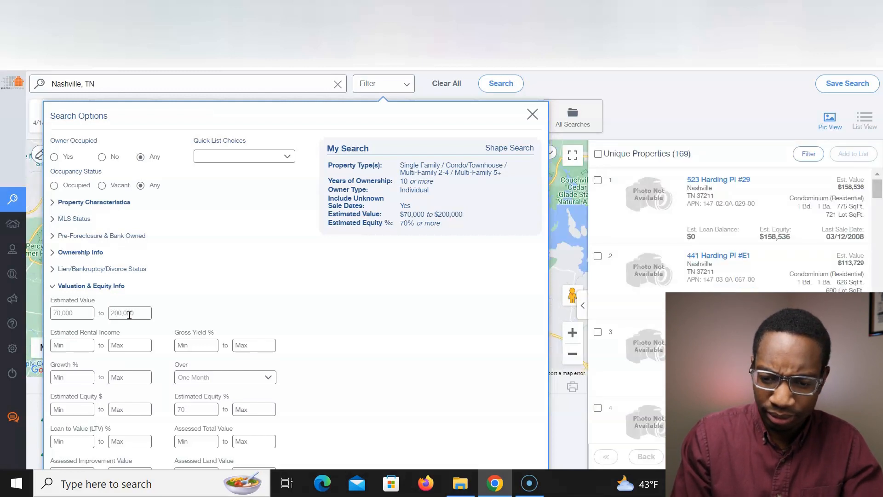
Raise the maximum estimated value to $285,000.
{"action": "key", "text": "BackSpace"}
{"action": "key", "text": "BackSpace"}
{"action": "key", "text": "BackSpace"}
{"action": "key", "text": "BackSpace"}
{"action": "key", "text": "BackSpace"}
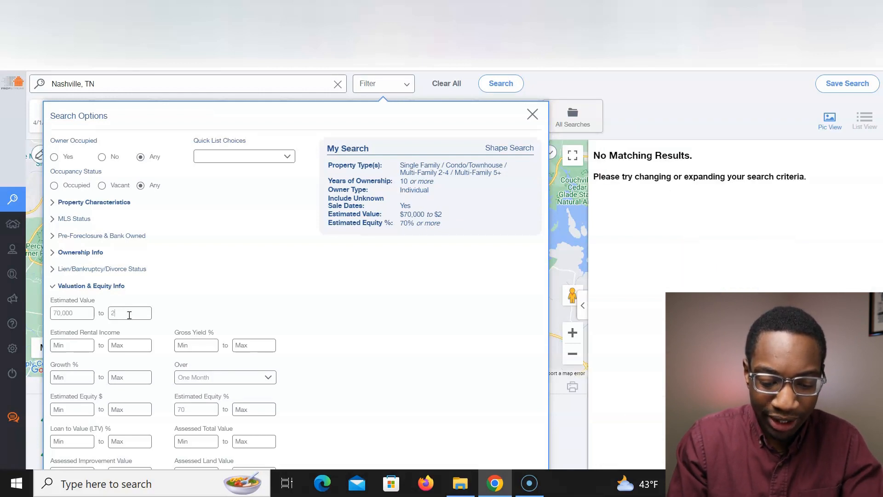
{"action": "type", "text": "850000"}
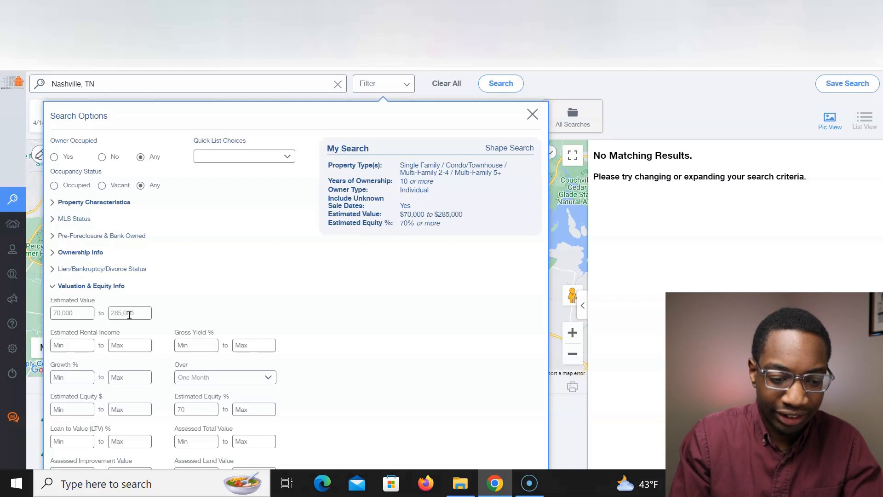
{"action": "left_click", "coordinate": [224, 277]}
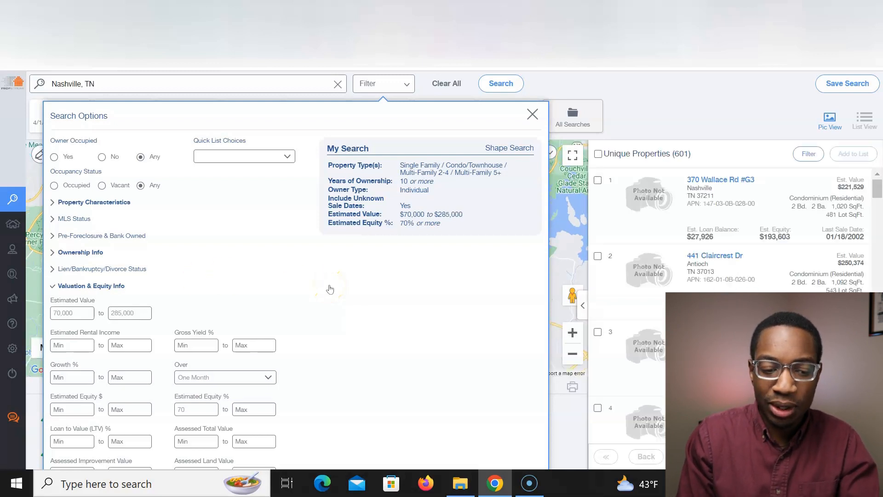
Set the maximum estimated value to $315,000.
{"action": "key", "text": "BackSpace"}
{"action": "key", "text": "BackSpace"}
{"action": "key", "text": "BackSpace"}
{"action": "key", "text": "BackSpace"}
{"action": "key", "text": "BackSpace"}
{"action": "key", "text": "BackSpace"}
{"action": "key", "text": "BackSpace"}
{"action": "type", "text": "315,000"}
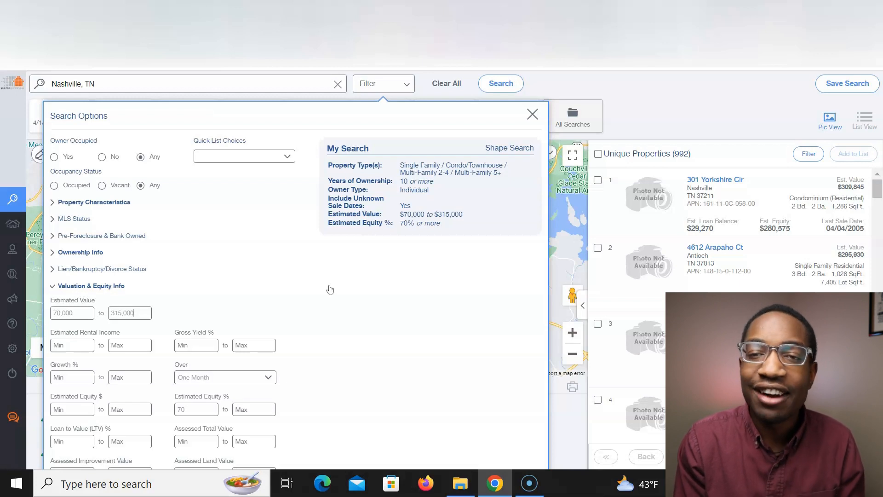
Switch to the PR Newswire article on November 2022 U.S. foreclosure completions and read its headline and opening paragraph.
{"action": "left_click", "coordinate": [640, 25]}
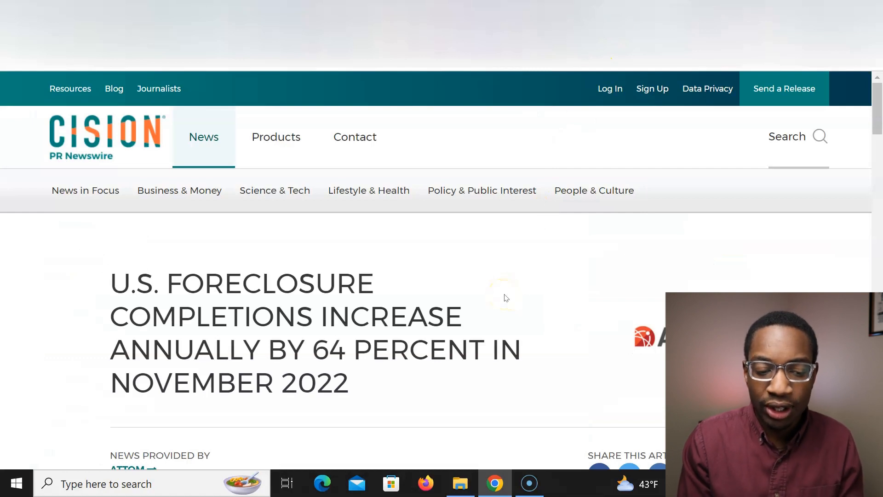
{"action": "scroll", "coordinate": [506, 298], "scroll_direction": "down", "scroll_amount": 3}
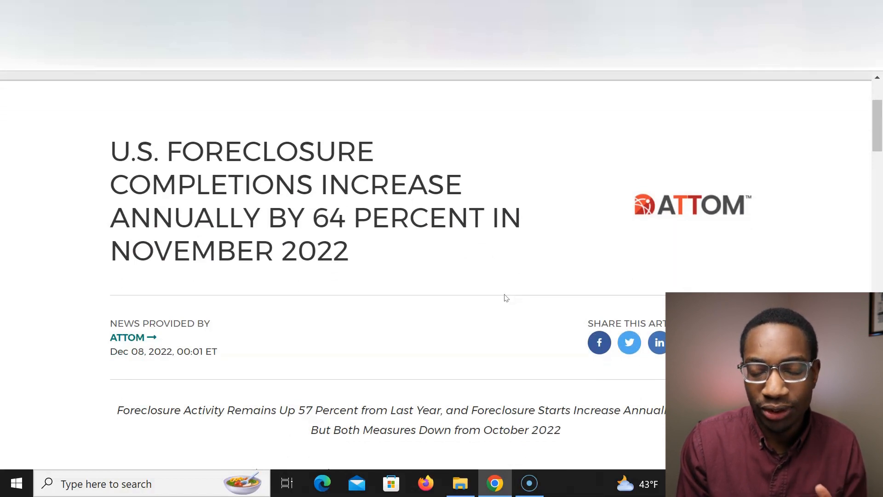
{"action": "scroll", "coordinate": [506, 298], "scroll_direction": "down", "scroll_amount": 2}
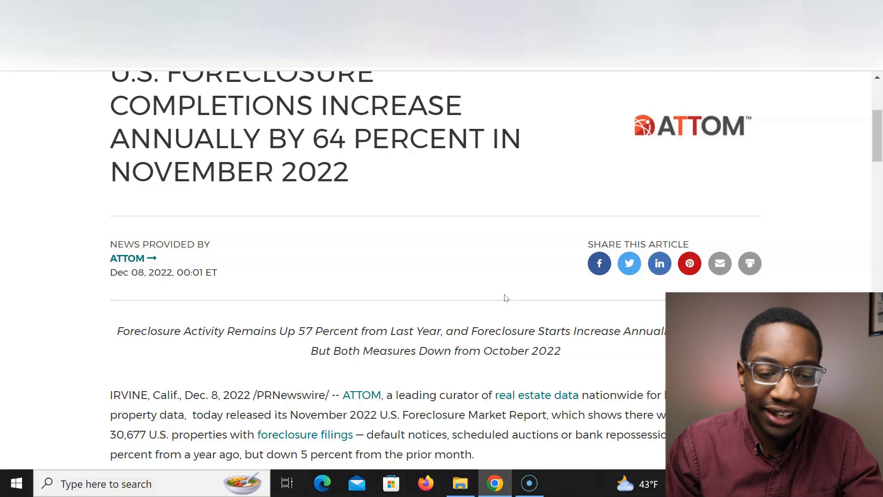
{"action": "scroll", "coordinate": [506, 298], "scroll_direction": "up", "scroll_amount": 1}
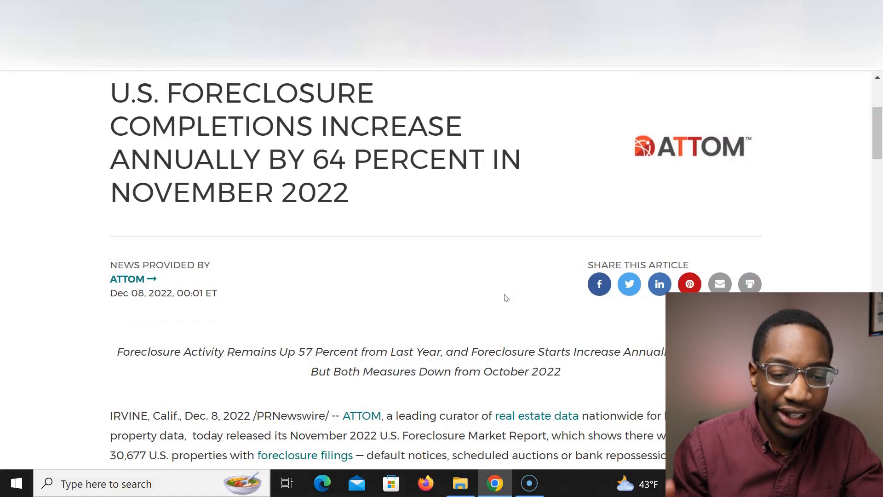
Return to the PropStream search options and choose Pre-Foreclosures as the quick list for Nashville, TN.
{"action": "left_click", "coordinate": [654, 8]}
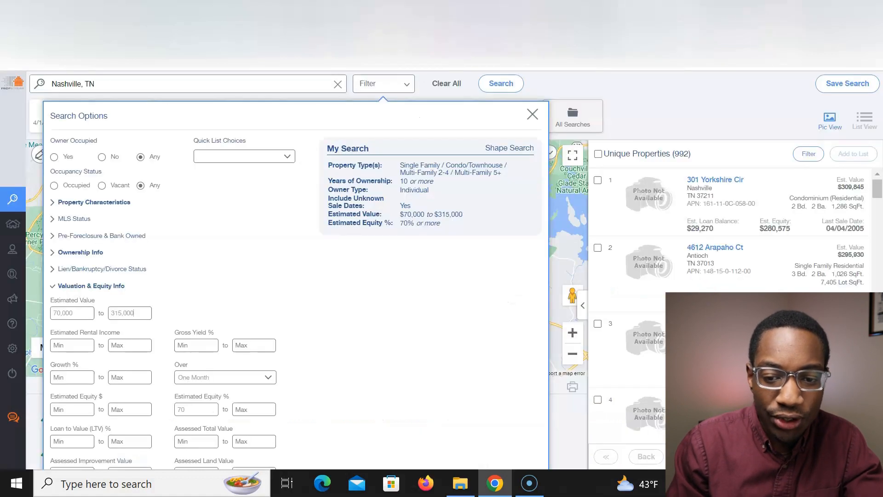
{"action": "left_click", "coordinate": [282, 157]}
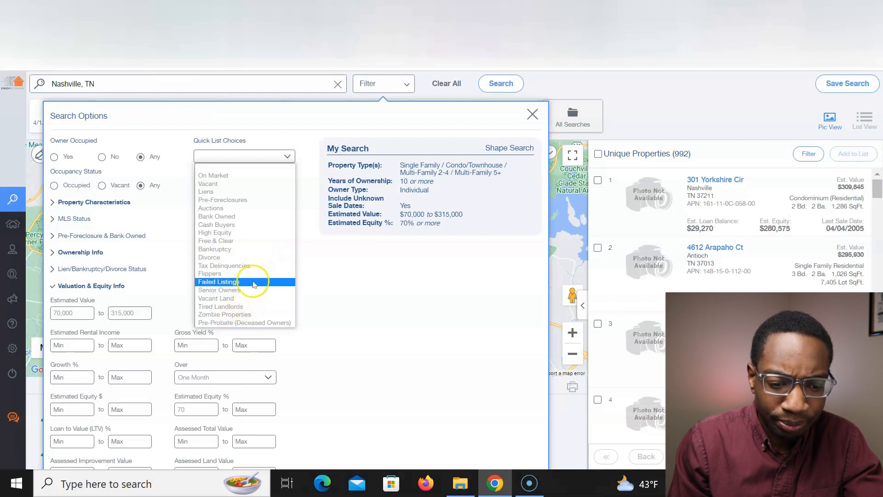
{"action": "left_click", "coordinate": [239, 202]}
{"action": "left_click", "coordinate": [292, 156]}
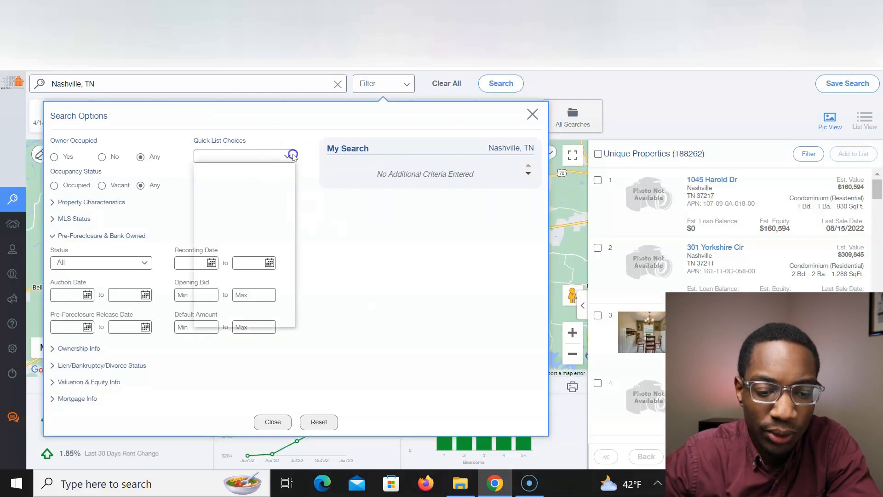
{"action": "left_click", "coordinate": [270, 202]}
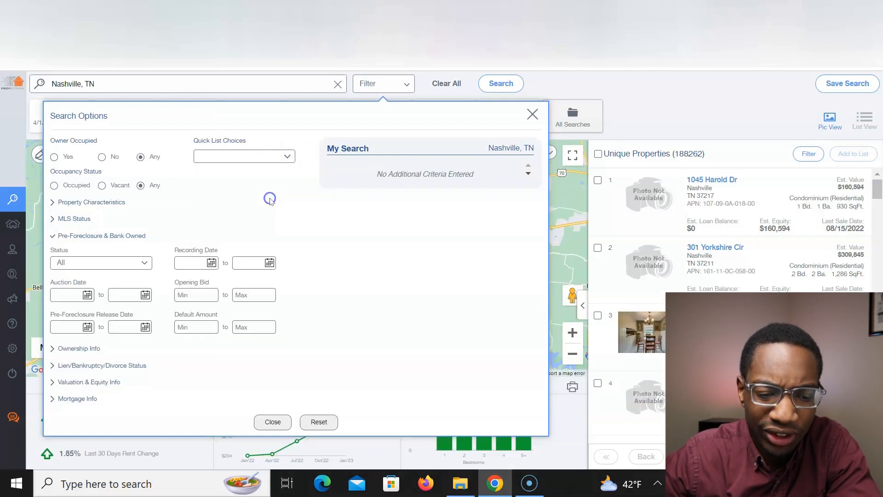